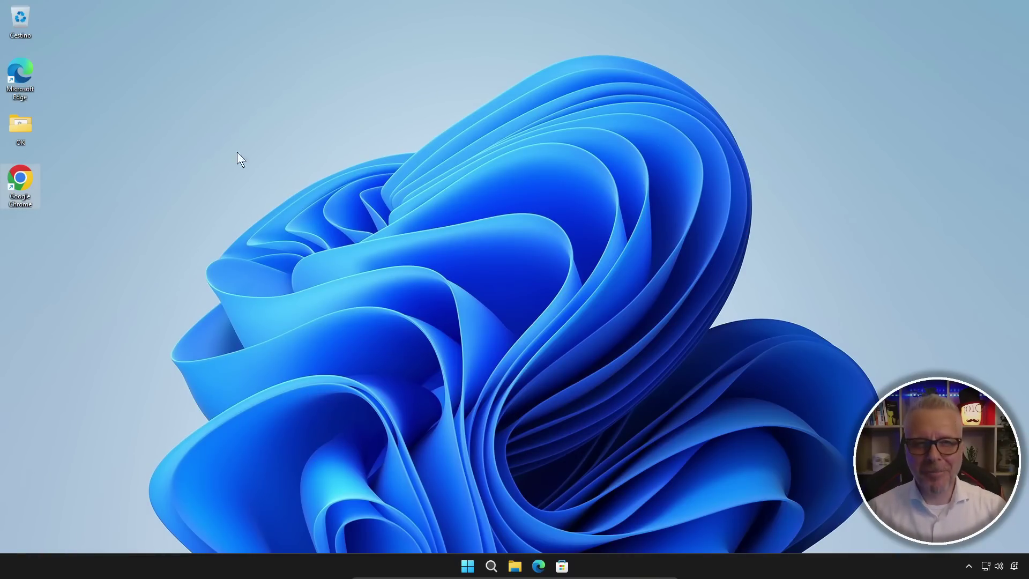
Step: Search the web in Chrome for "gentiluomo digitale" and open the Downloads page of the Gentiluomo Digitale site
double_click(21, 178)
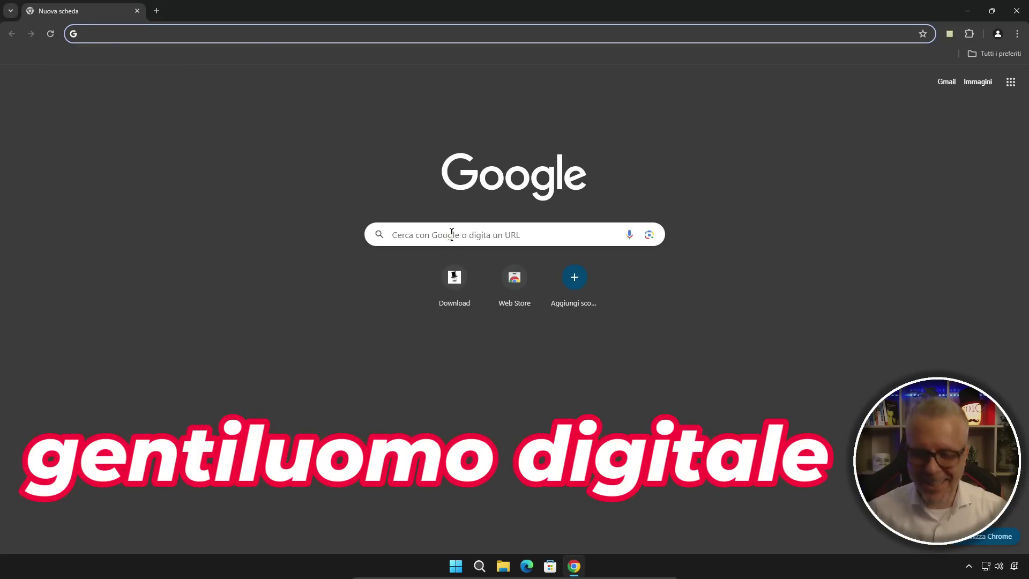
type("gentiluomo digi")
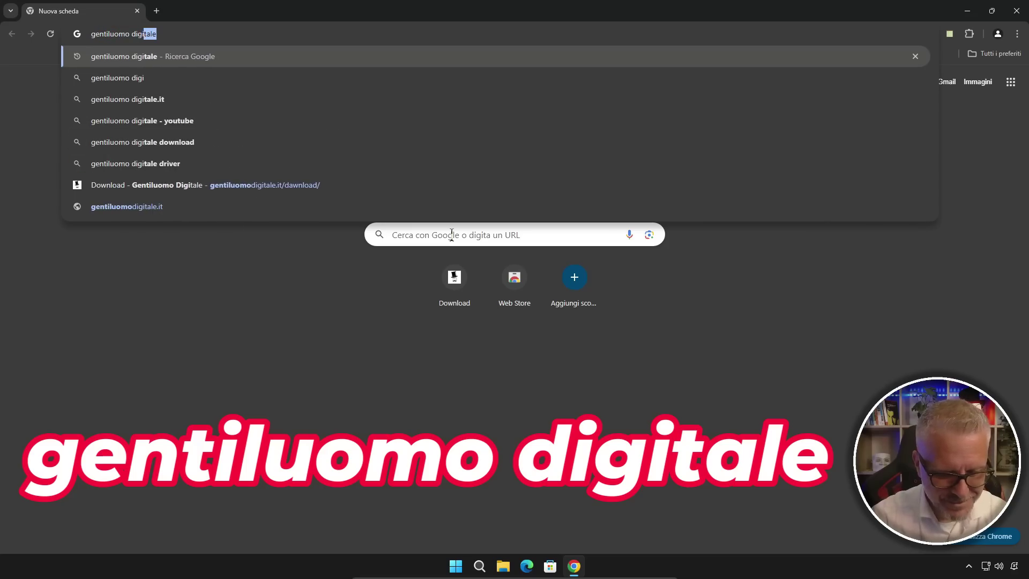
type("tale")
key("Return")
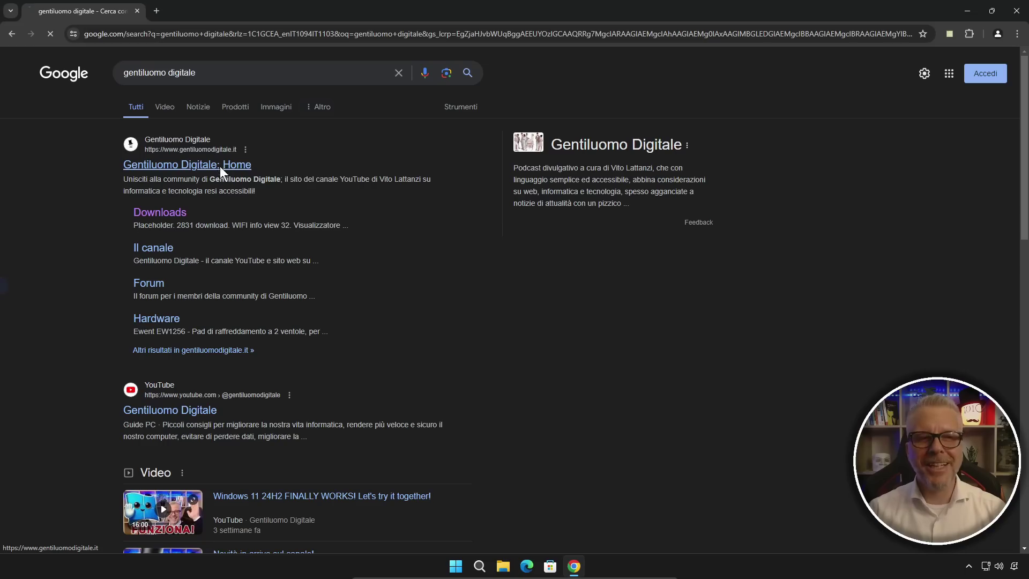
left_click(221, 167)
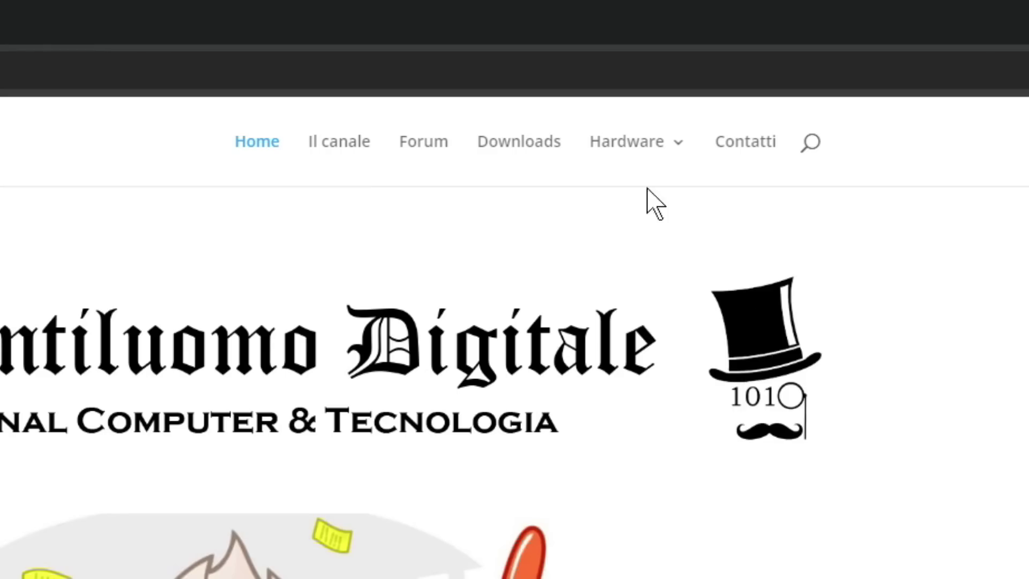
left_click(498, 150)
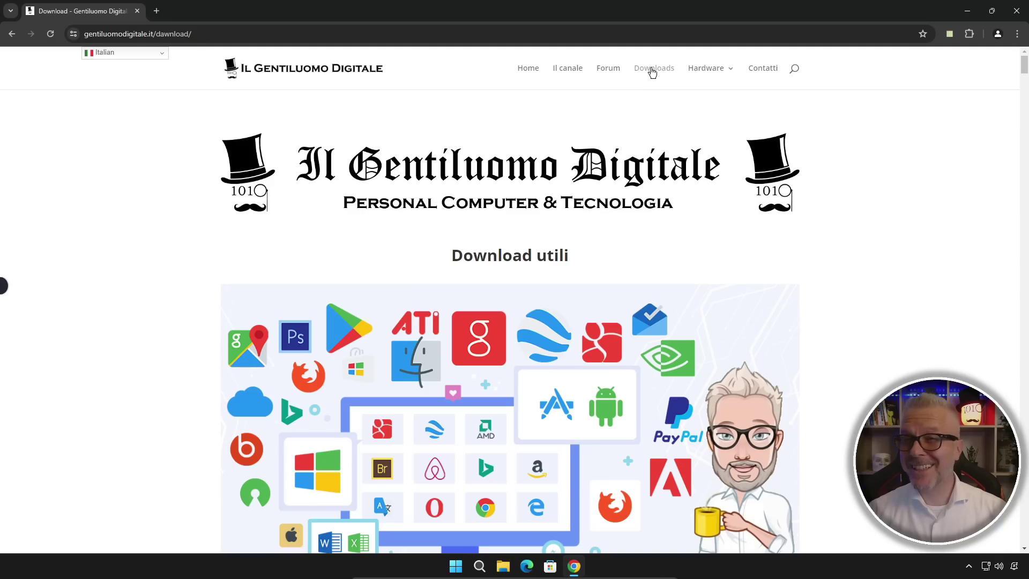
Step: Download spybotsd-2.9.85.5.zip from the Spybot Search and Destroy entry and open the archive, closing the browser
scroll(651, 73, "down", 10)
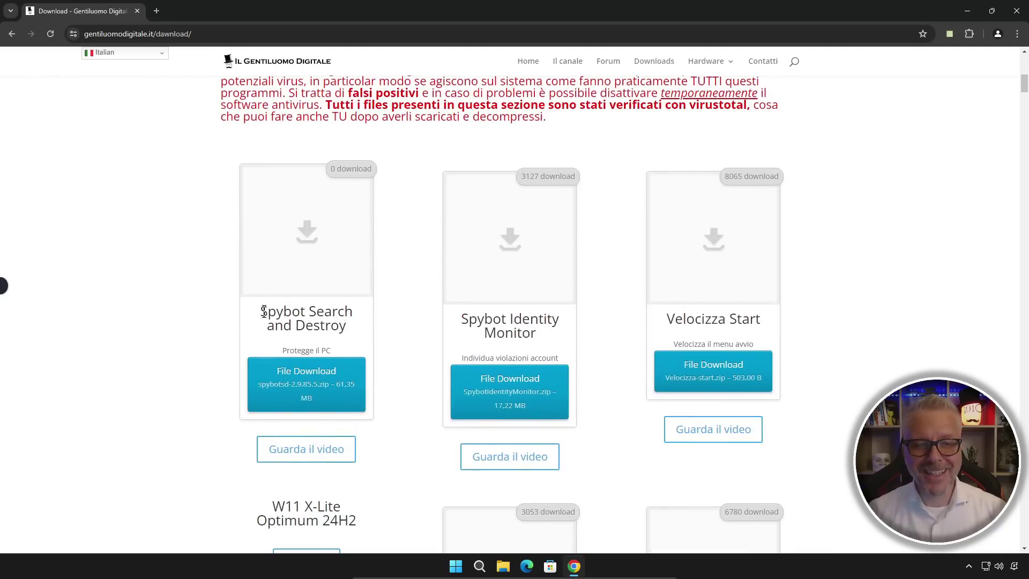
left_click_drag(264, 311, 357, 321)
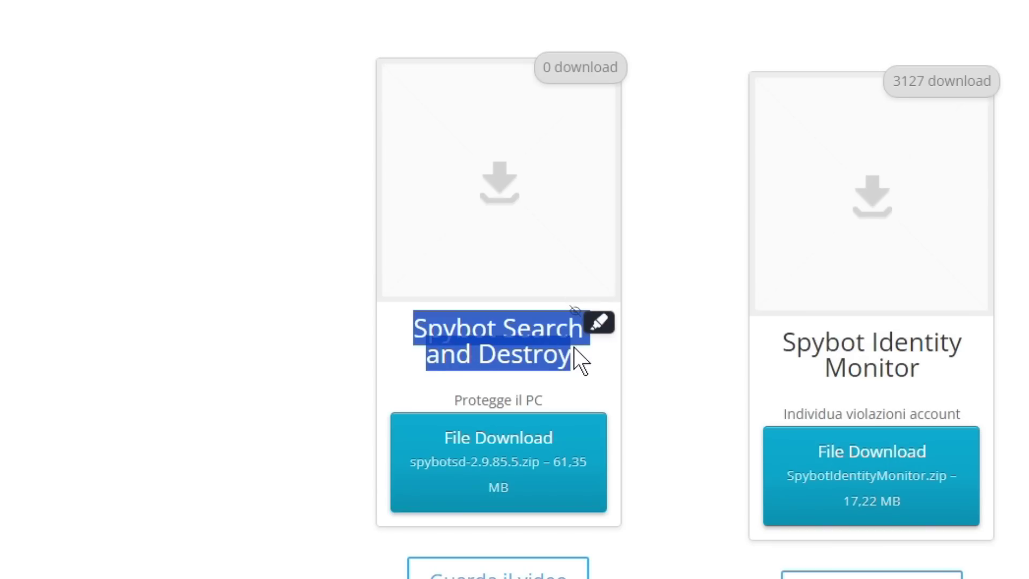
left_click(489, 460)
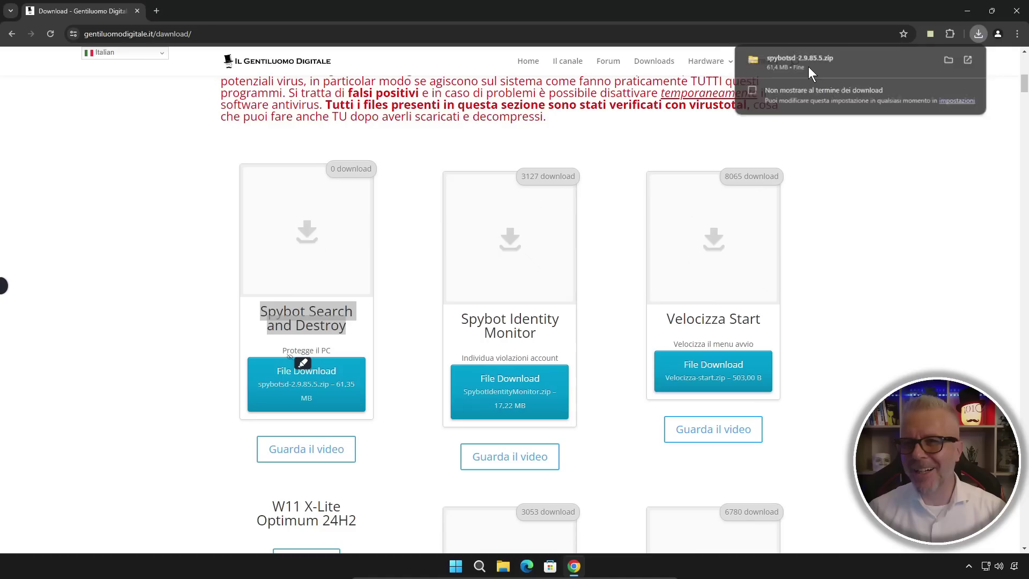
left_click(494, 160)
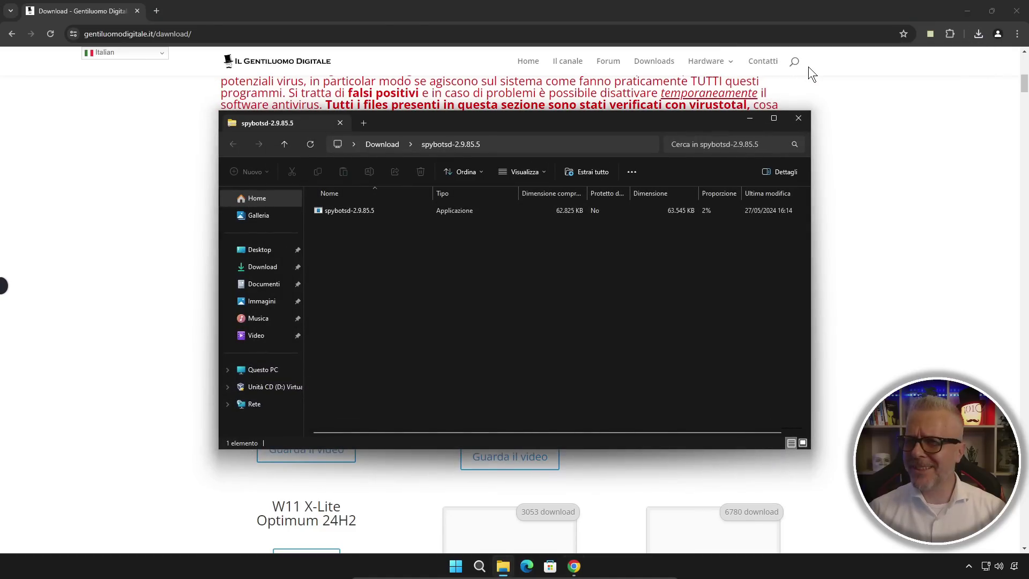
left_click(1017, 15)
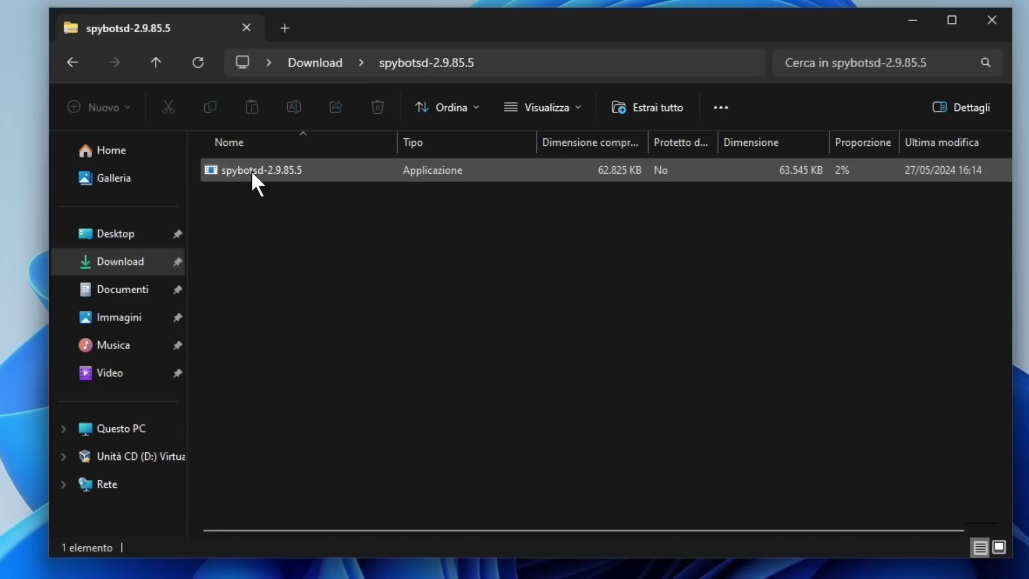
Step: Run the spybotsd-2.9.85.5 installer with administrator permission and confirm Italiano as the setup language, closing the archive window
left_click(252, 170)
double_click(252, 172)
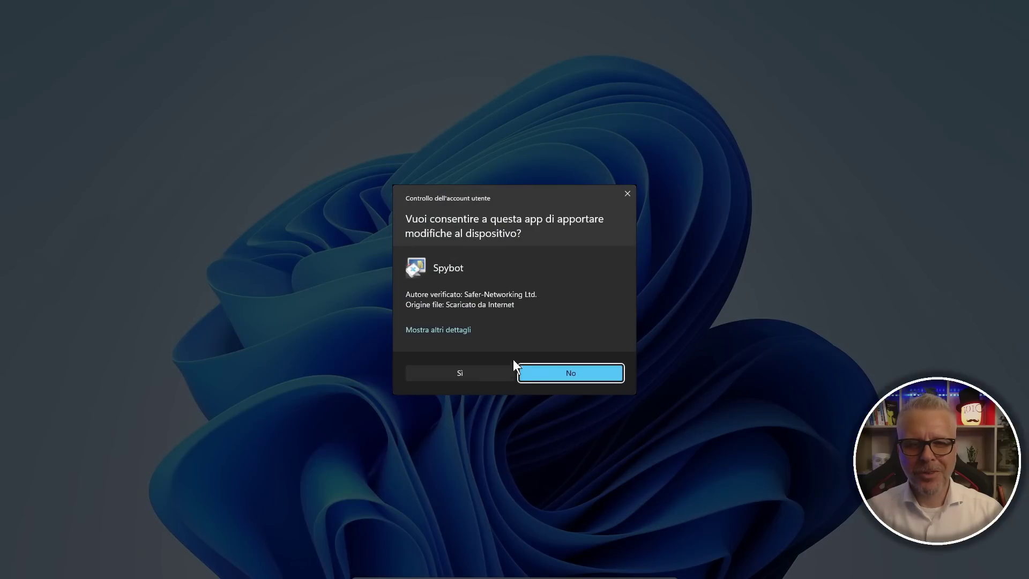
left_click(462, 373)
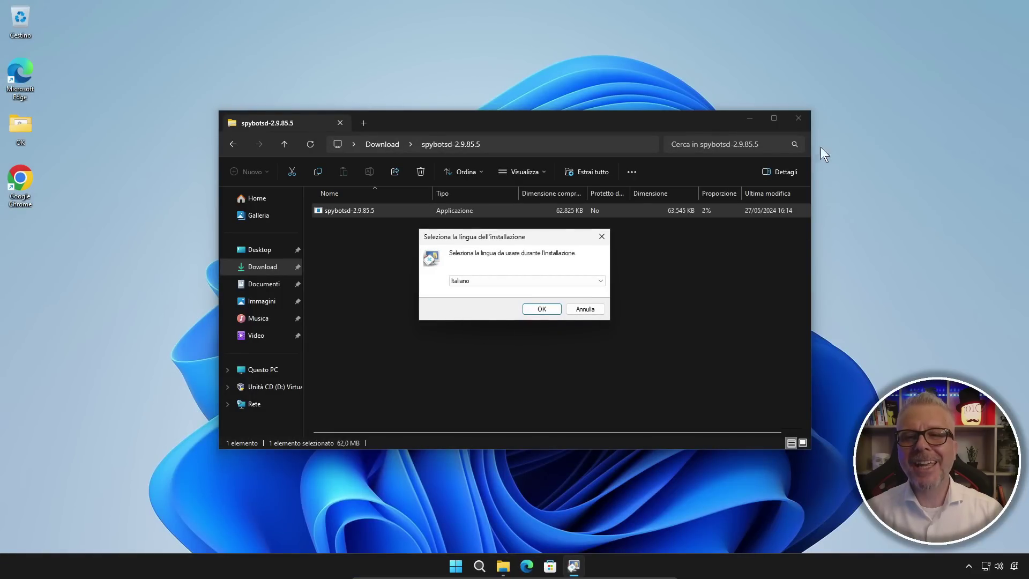
left_click(800, 118)
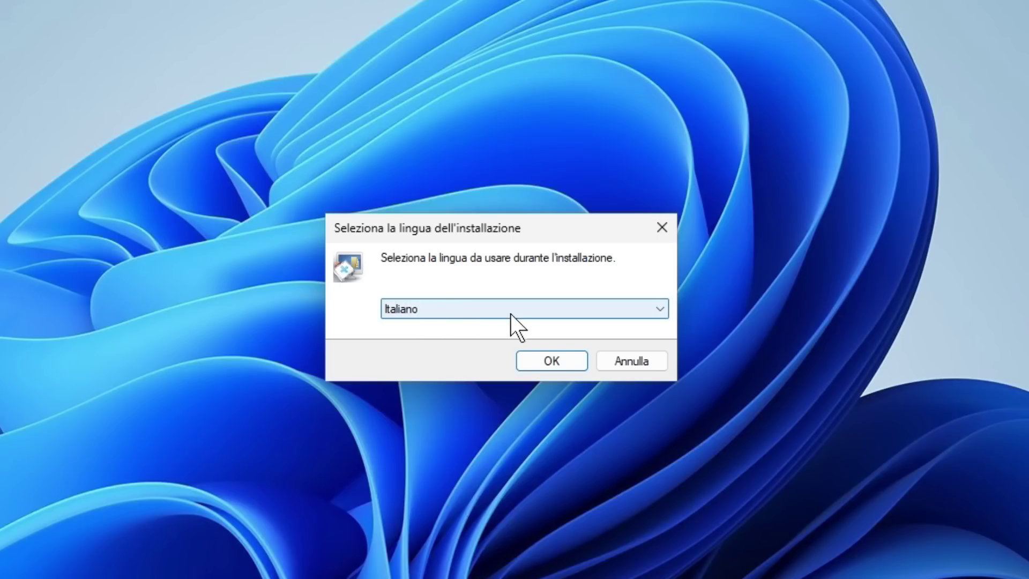
left_click(550, 360)
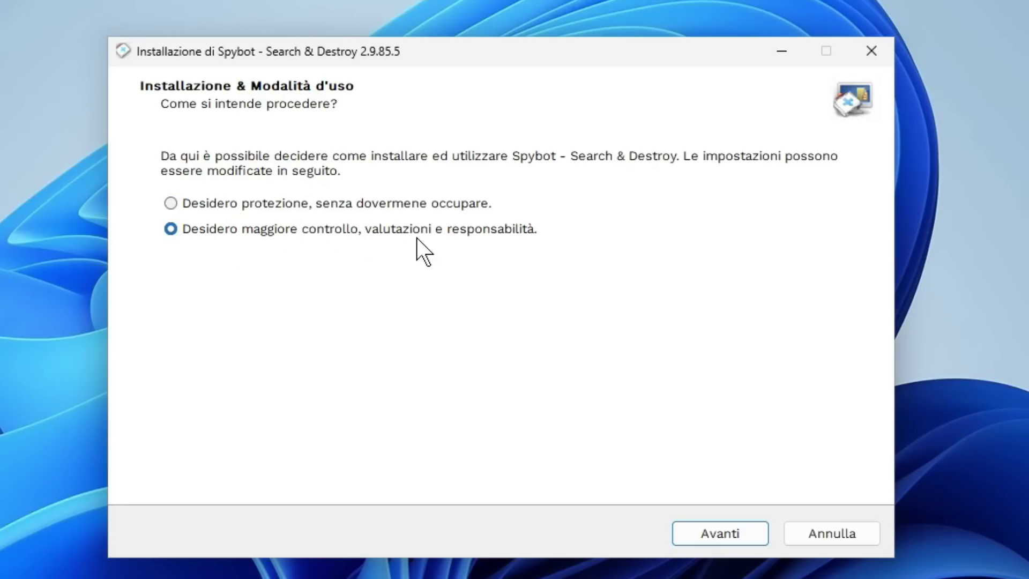
Step: Keep the "Desidero maggiore controllo, valutazioni e responsabilità" usage mode and accept the license agreement
left_click(729, 532)
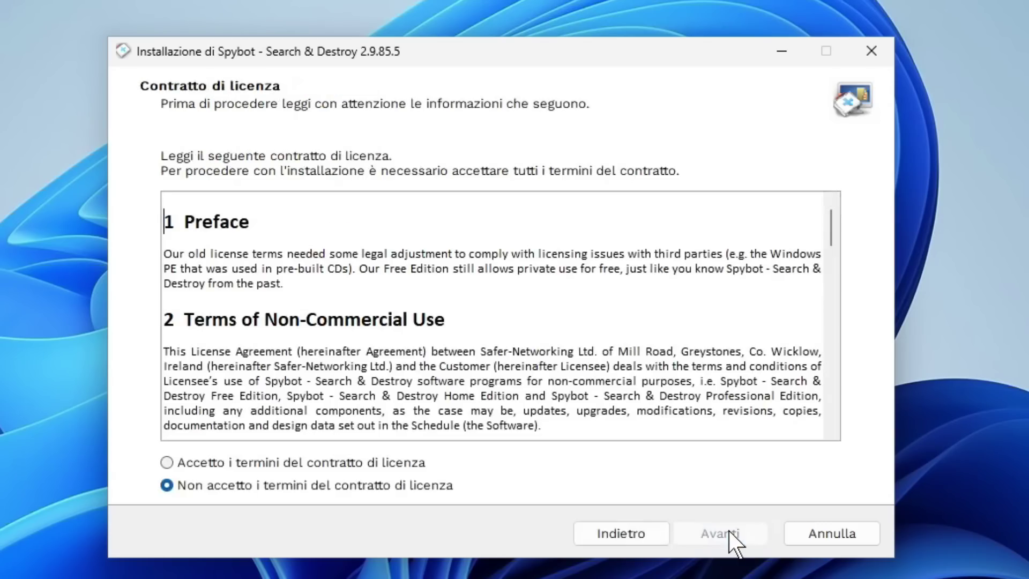
left_click(168, 463)
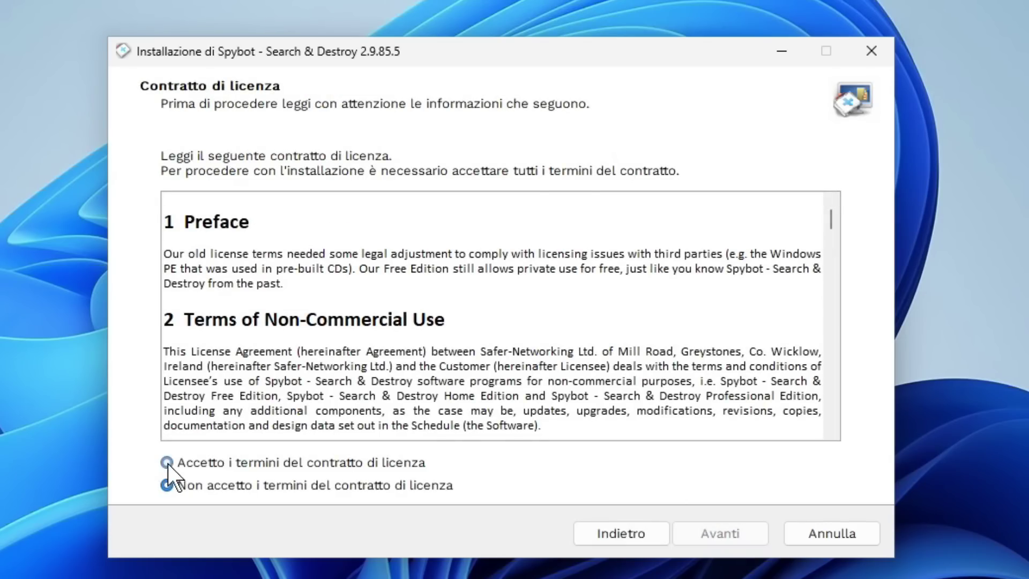
left_click(714, 531)
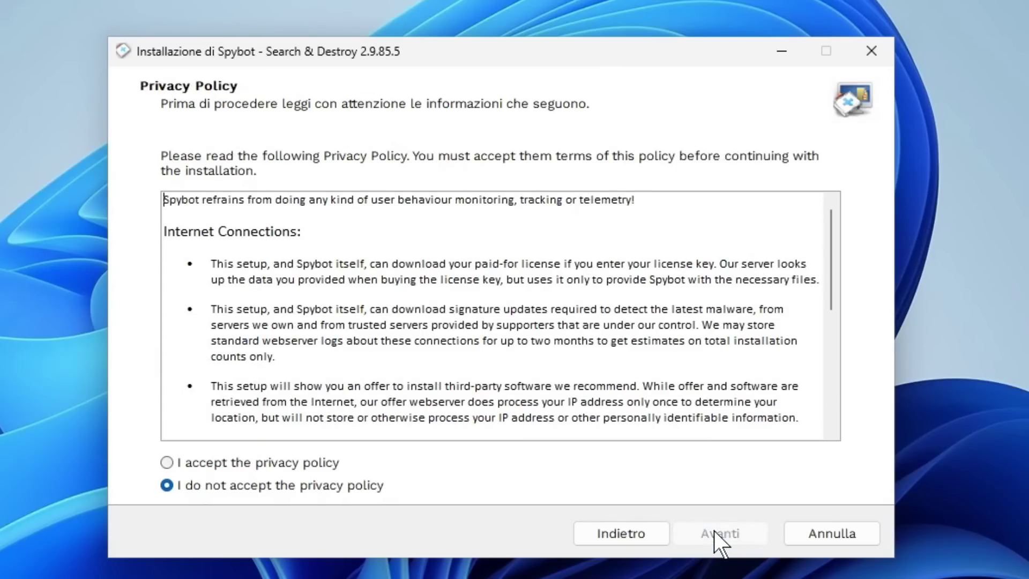
Step: Accept the privacy policy and keep C:\Program Files (x86)\Spybot - Search & Destroy 2 as the installation folder
left_click(166, 464)
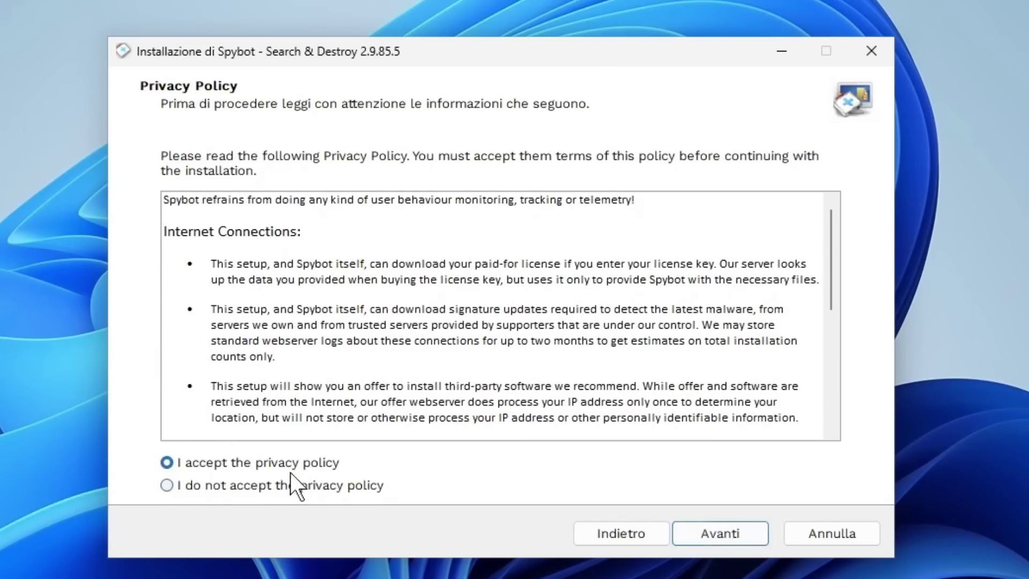
left_click(722, 533)
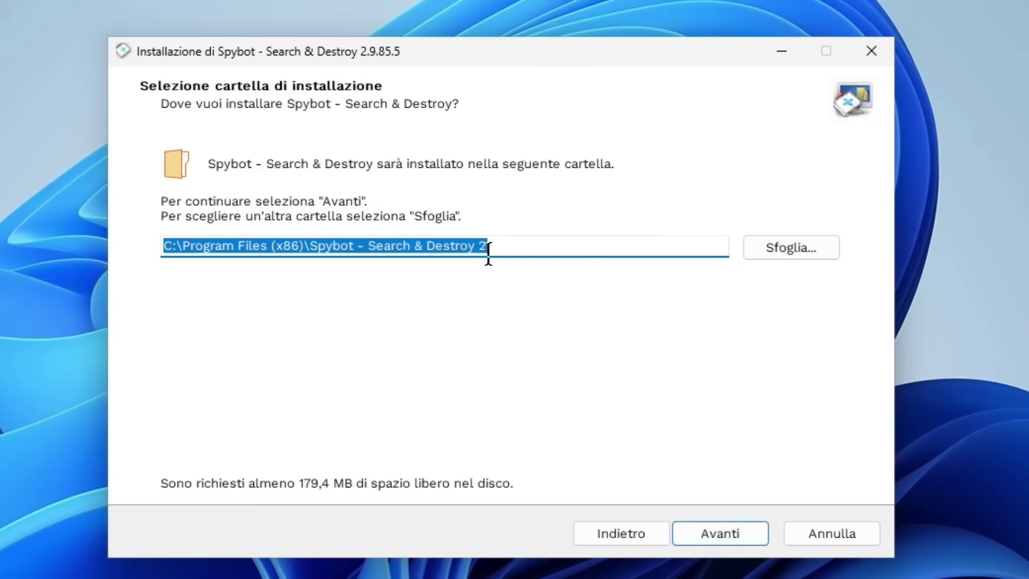
left_click(723, 529)
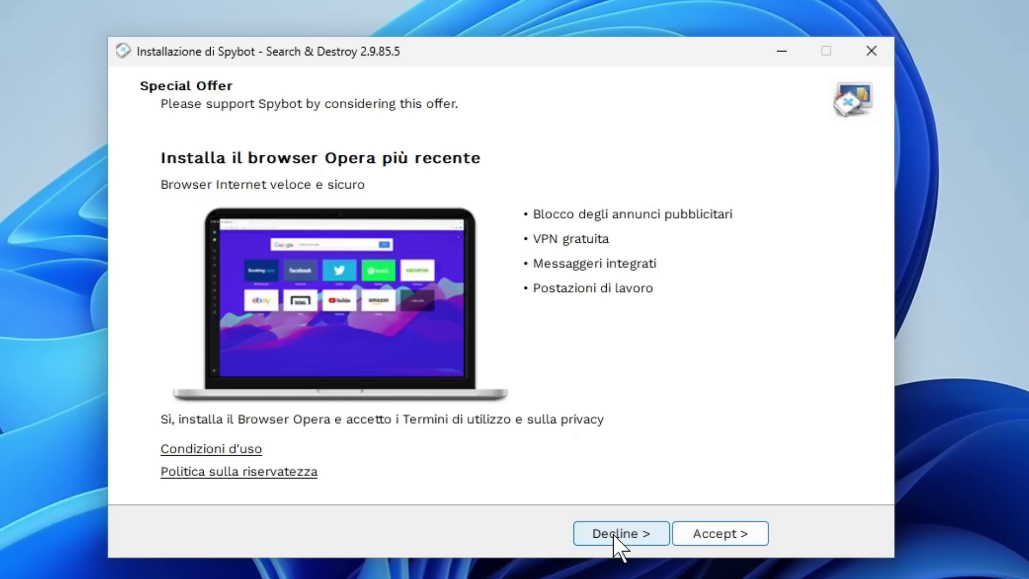
Step: Decline the Opera browser offer and choose the Spybot edition without anti-virus, leaving out Spybot Anti-Beacon
left_click(613, 535)
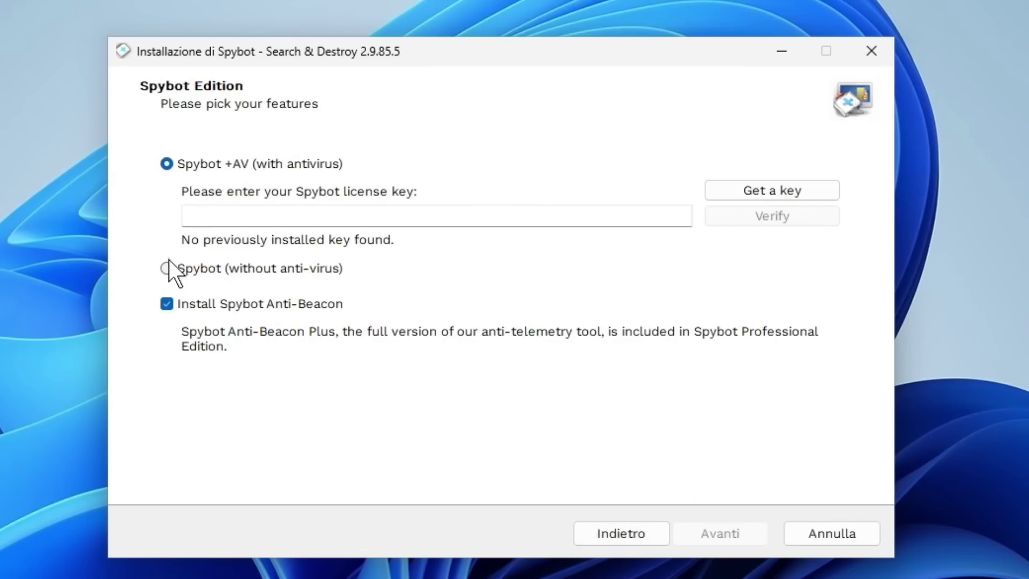
left_click(167, 268)
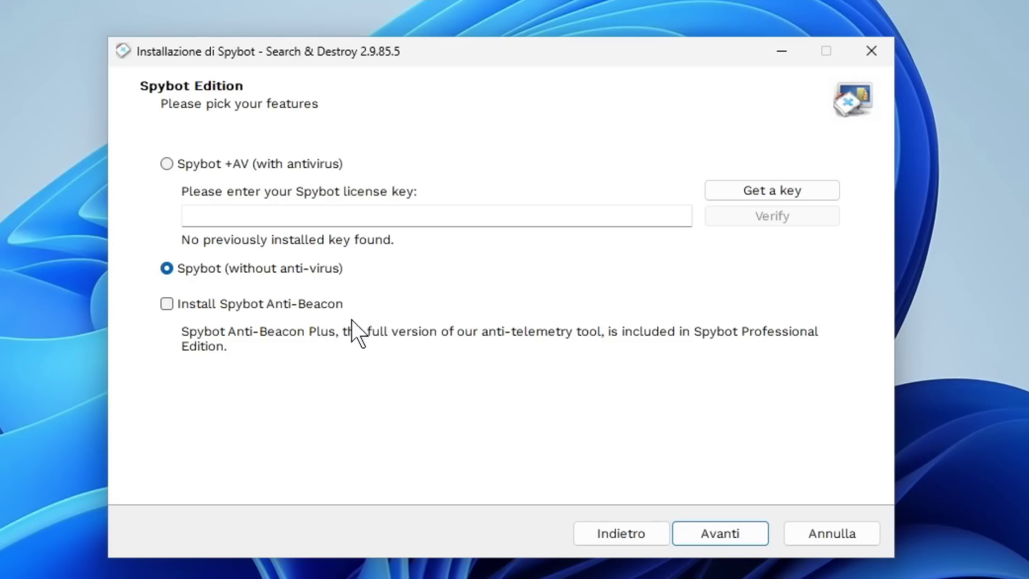
left_click(732, 533)
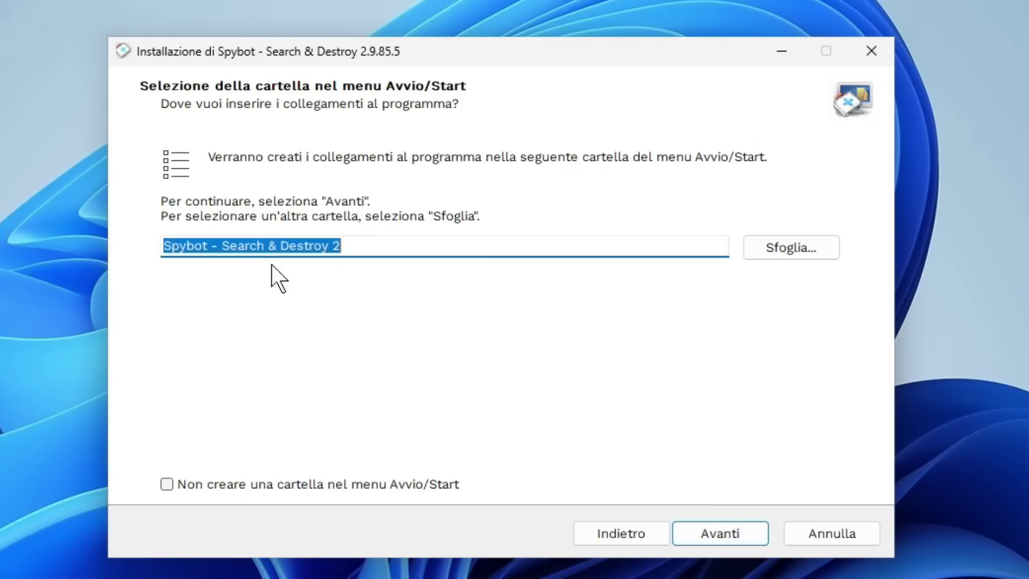
Step: Install Spybot with the default Start menu folder and all additional tasks enabled, and finish setup with an immediate system restart
left_click(731, 535)
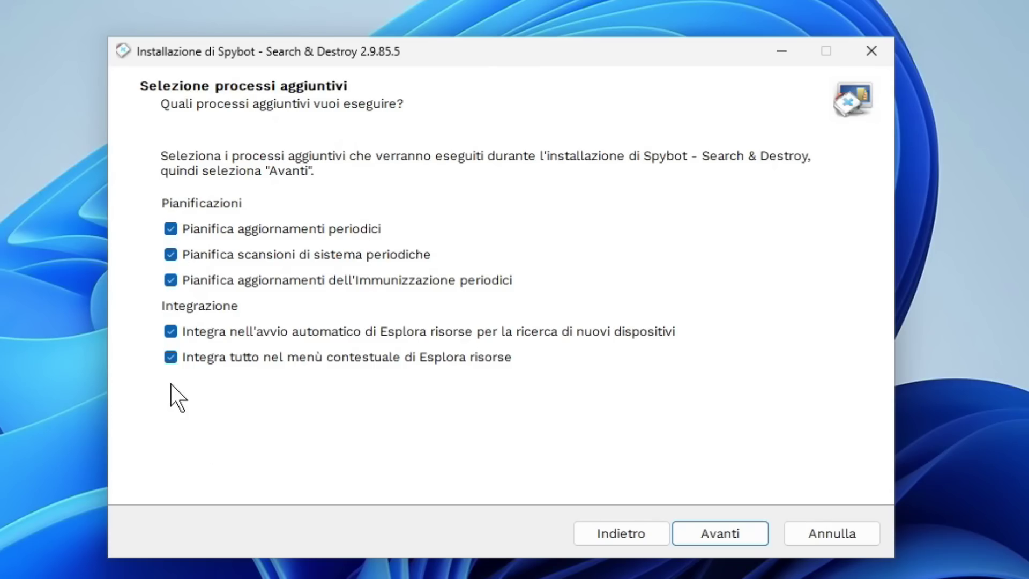
left_click(720, 533)
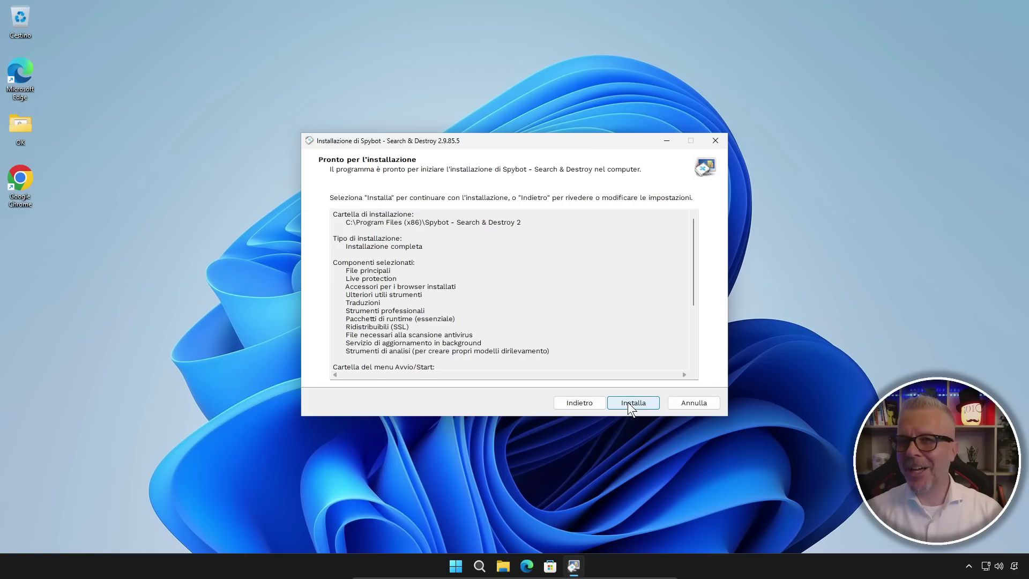
left_click(632, 403)
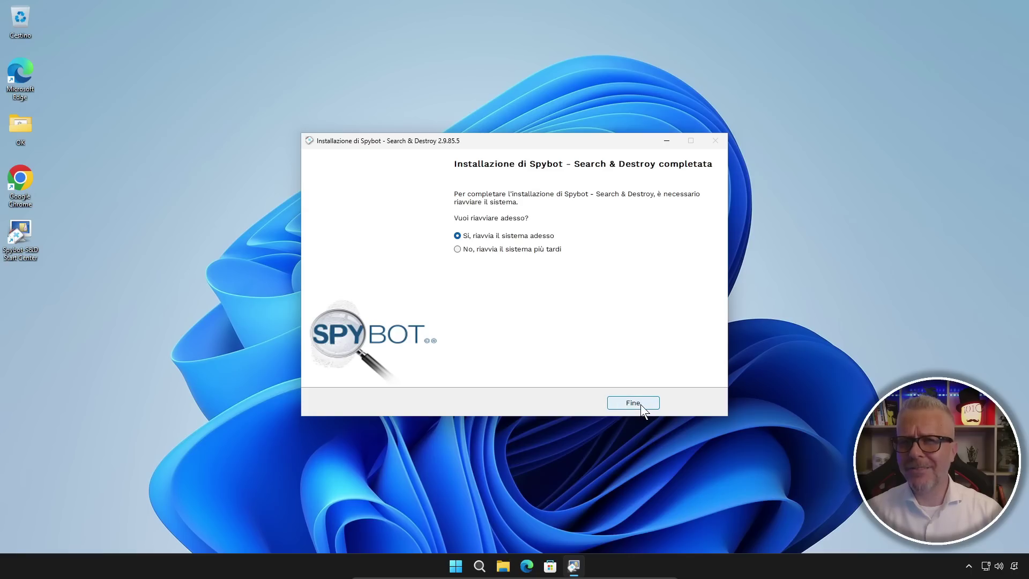
left_click(633, 403)
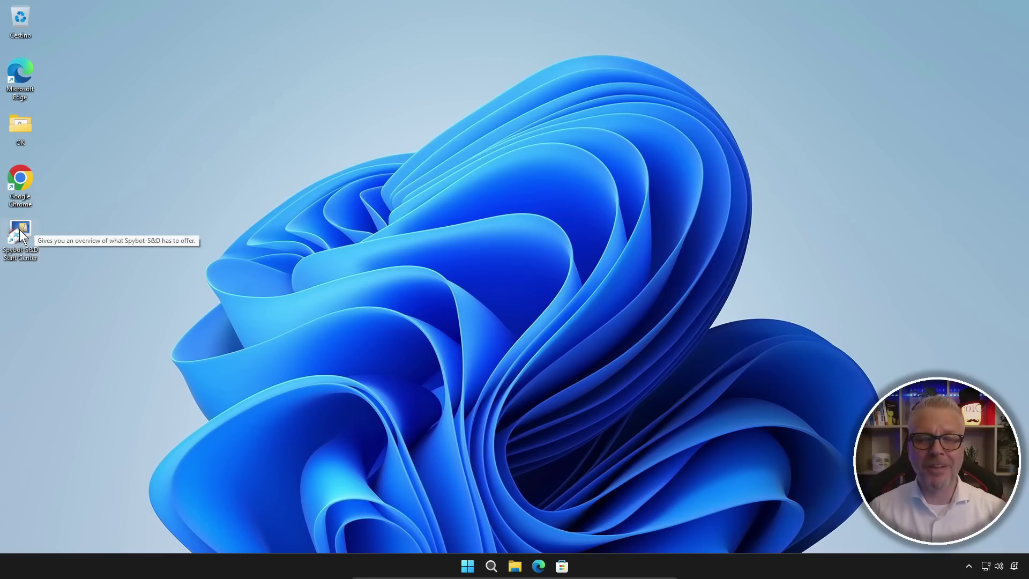
Step: Launch the Spybot-S&D Start Center from the desktop and open its Immunization module with administrator permission
double_click(39, 238)
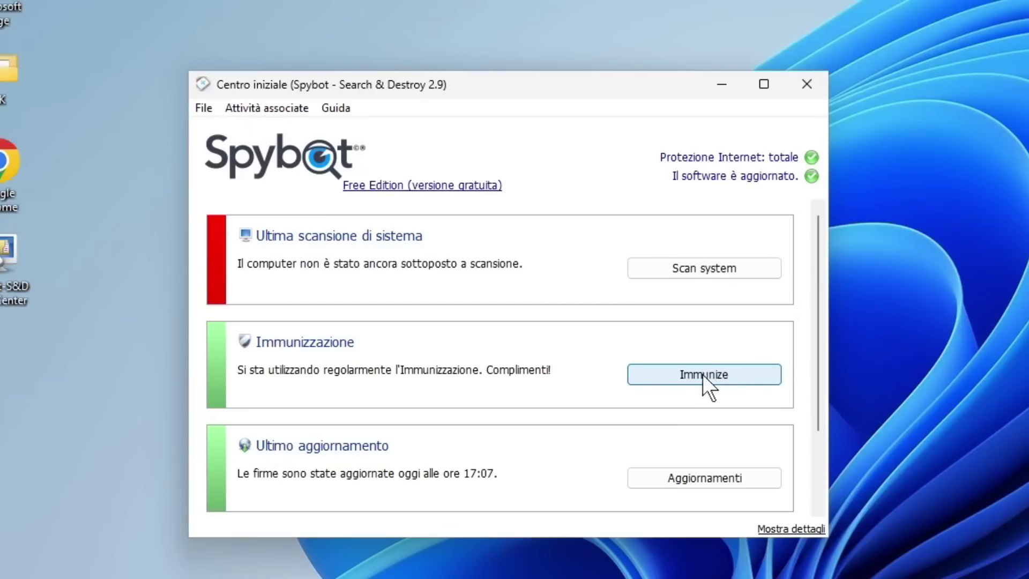
left_click(708, 374)
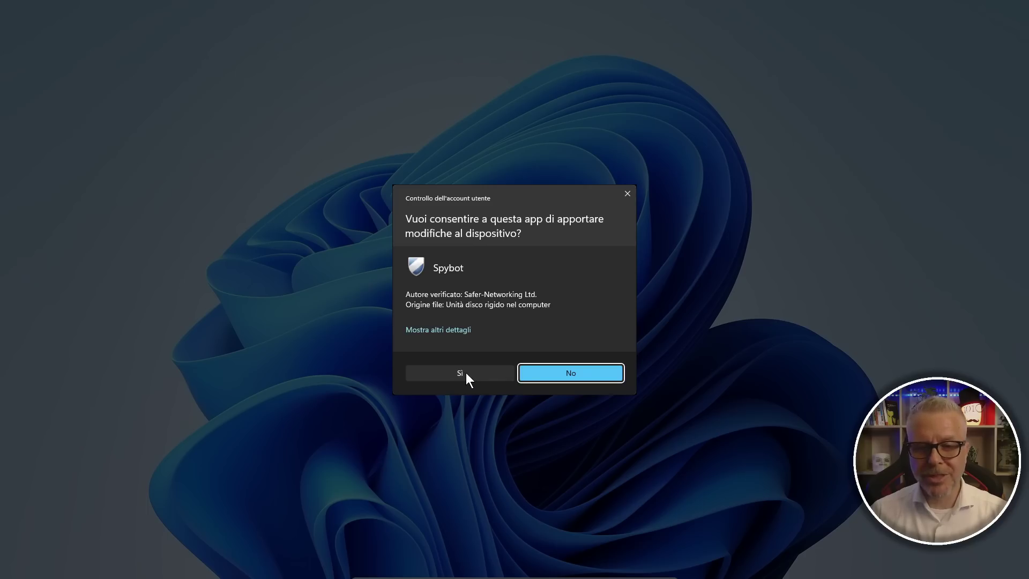
left_click(465, 373)
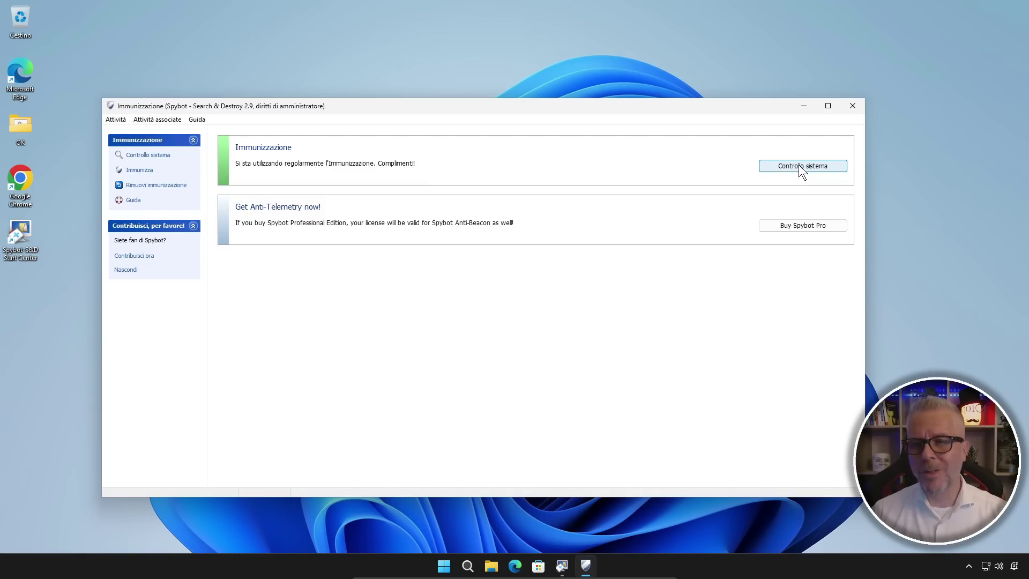
Step: Run the immunization system check and immunize the unprotected entries, closing the Immunization window when done
left_click(798, 165)
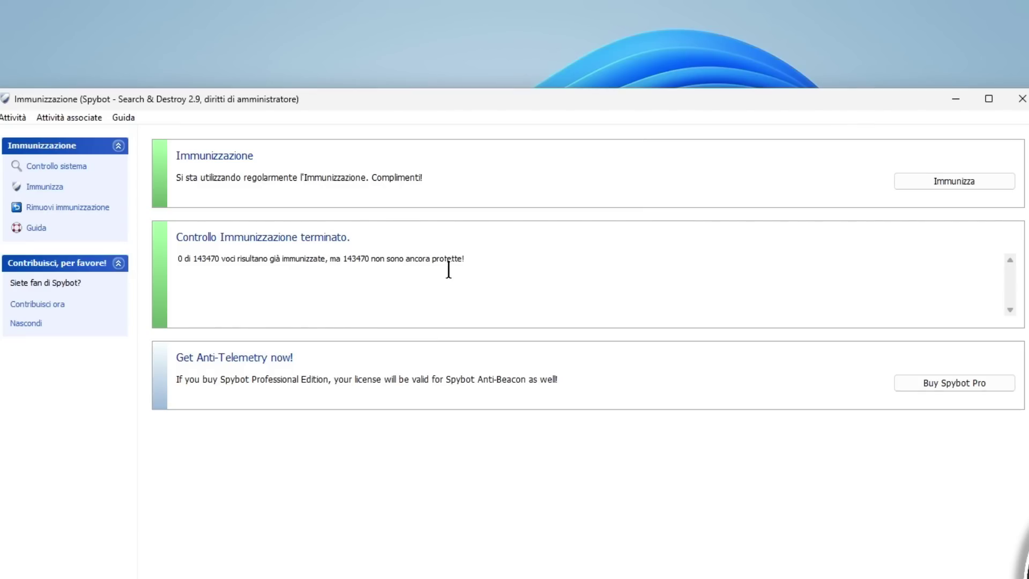
left_click(954, 181)
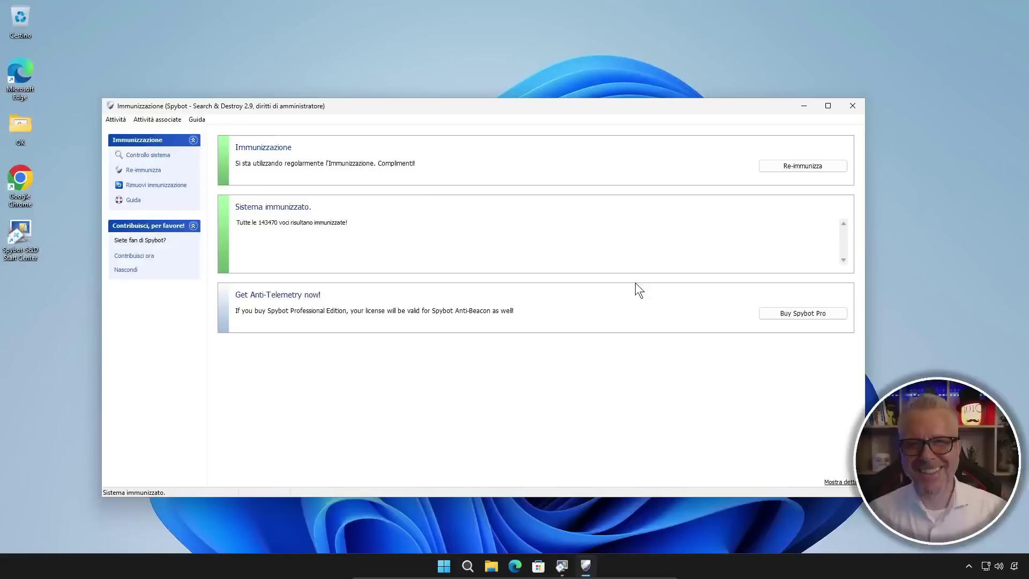
left_click(853, 106)
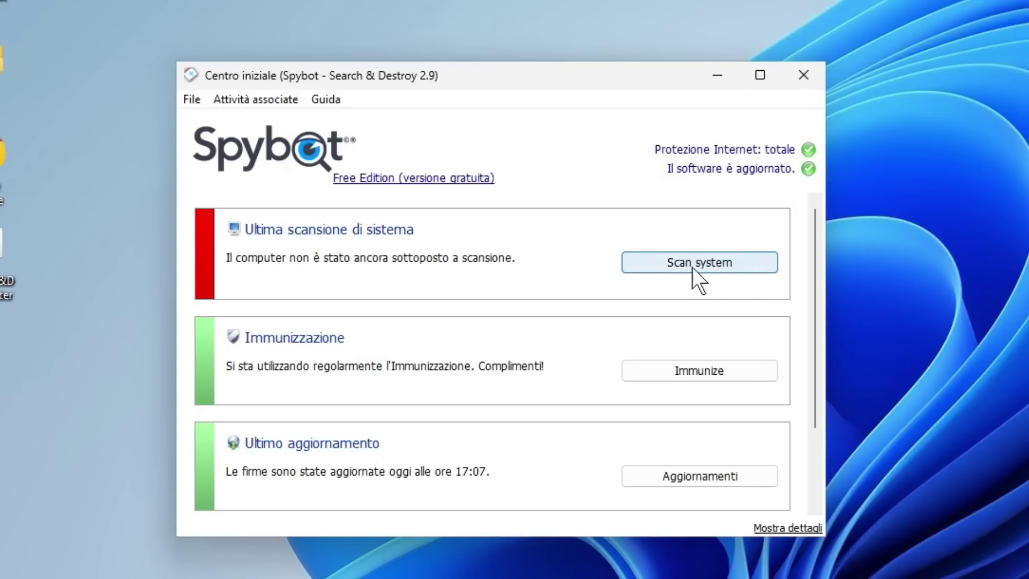
Step: Run a Spybot system scan with administrator permission in a maximized window and fix all the selected results
left_click(683, 263)
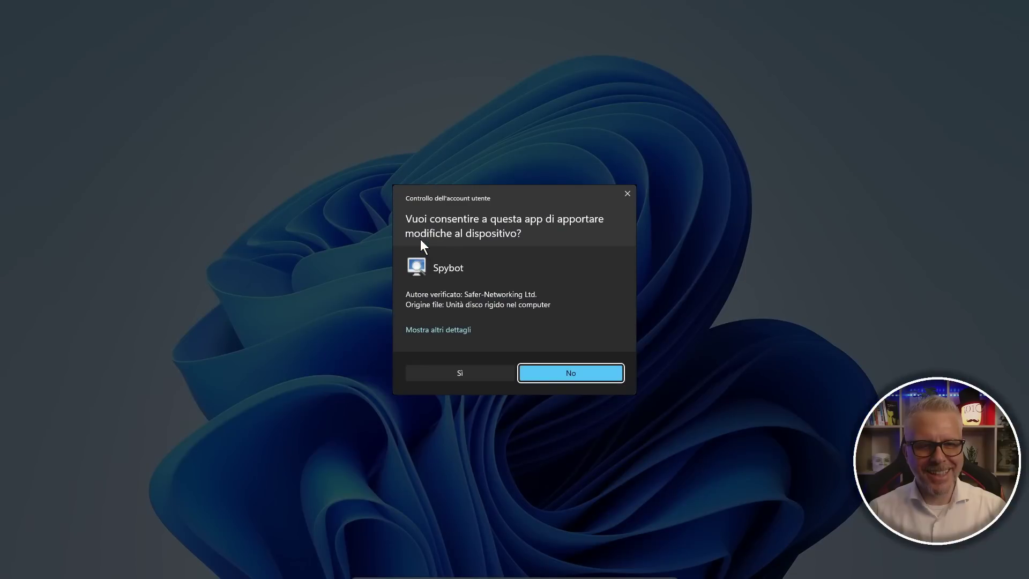
left_click(460, 374)
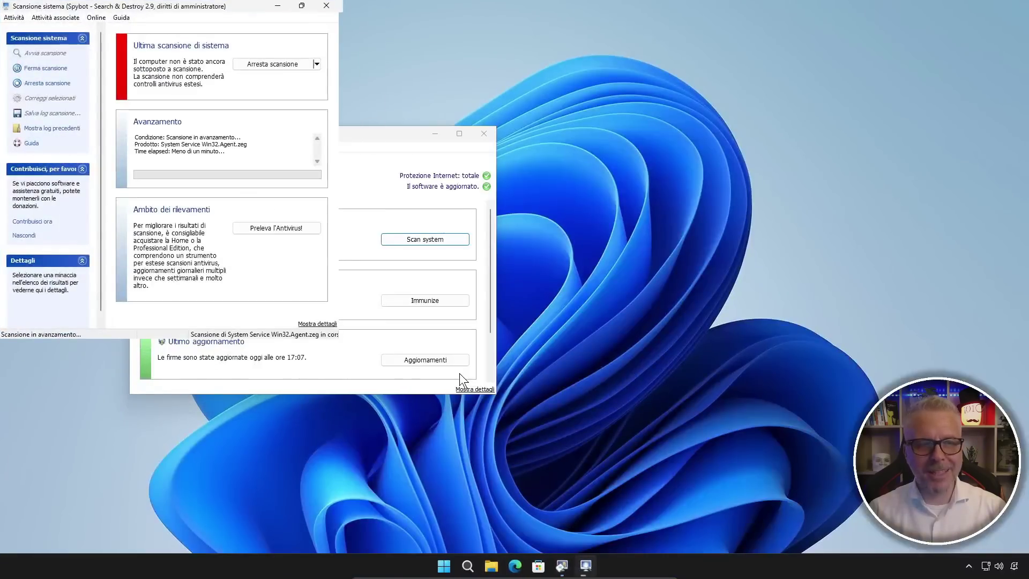
left_click(307, 10)
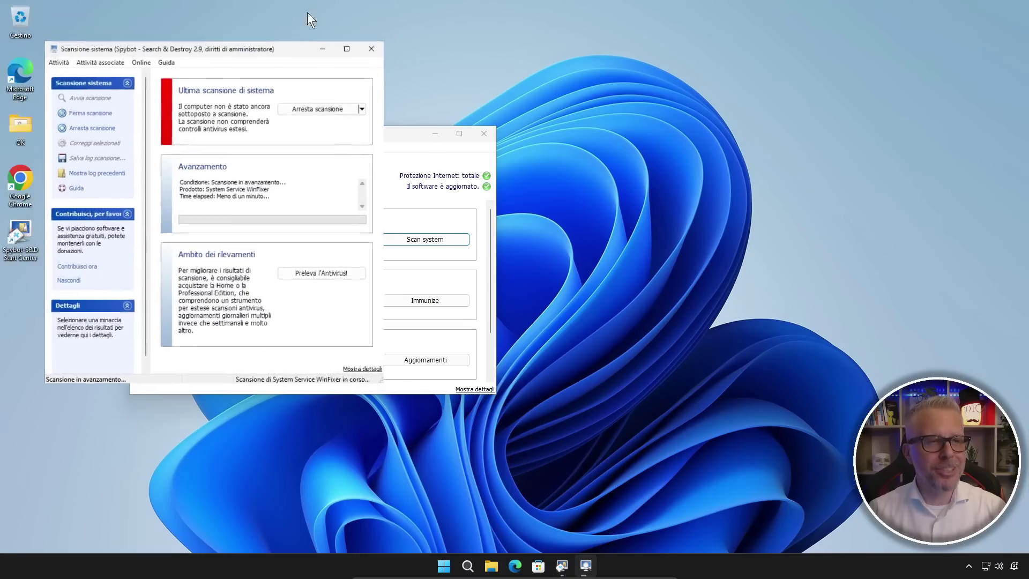
left_click(347, 49)
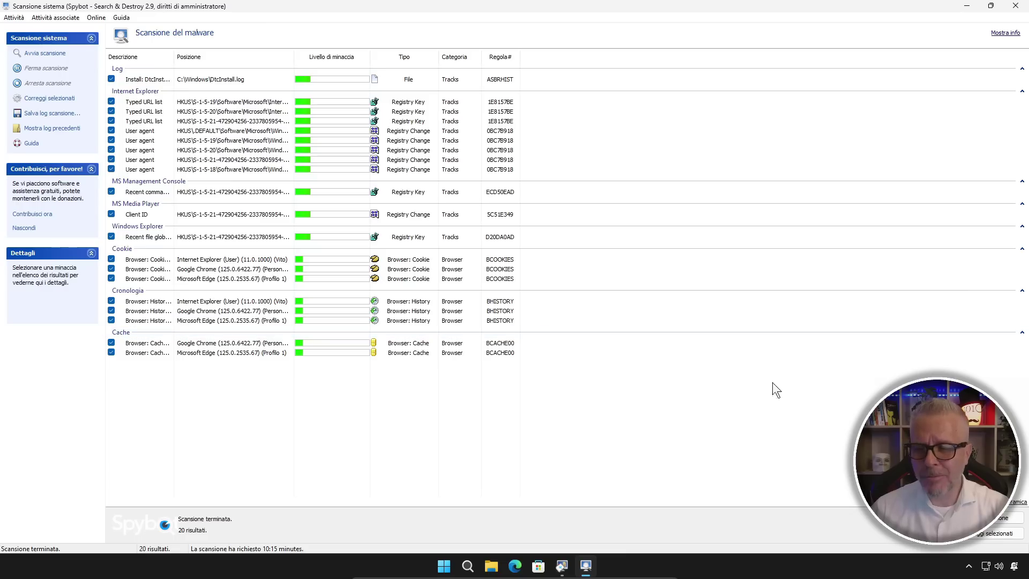
left_click(988, 538)
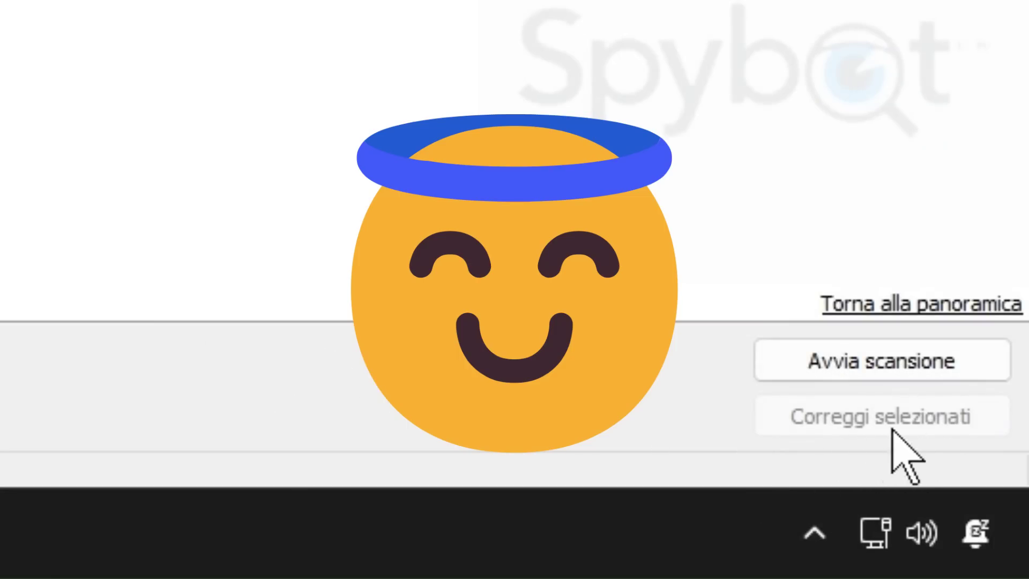